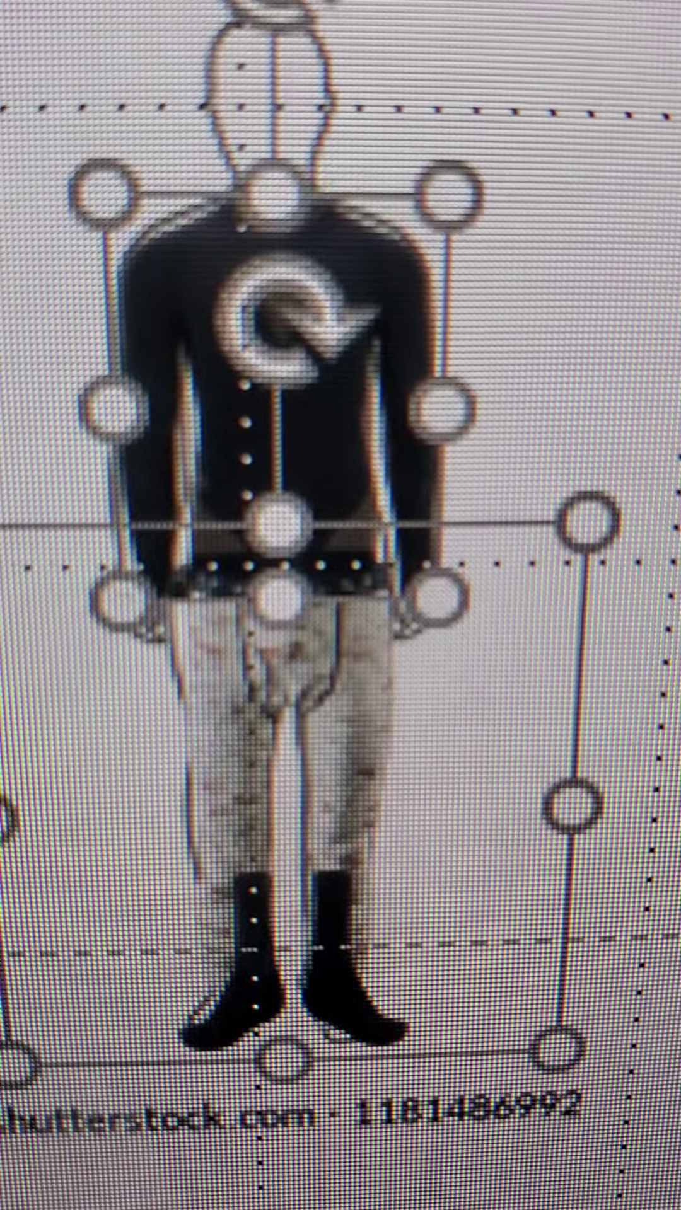
- Undo the light shirt, patterned trousers and boots to return to the black base layer
key(ctrl+z)
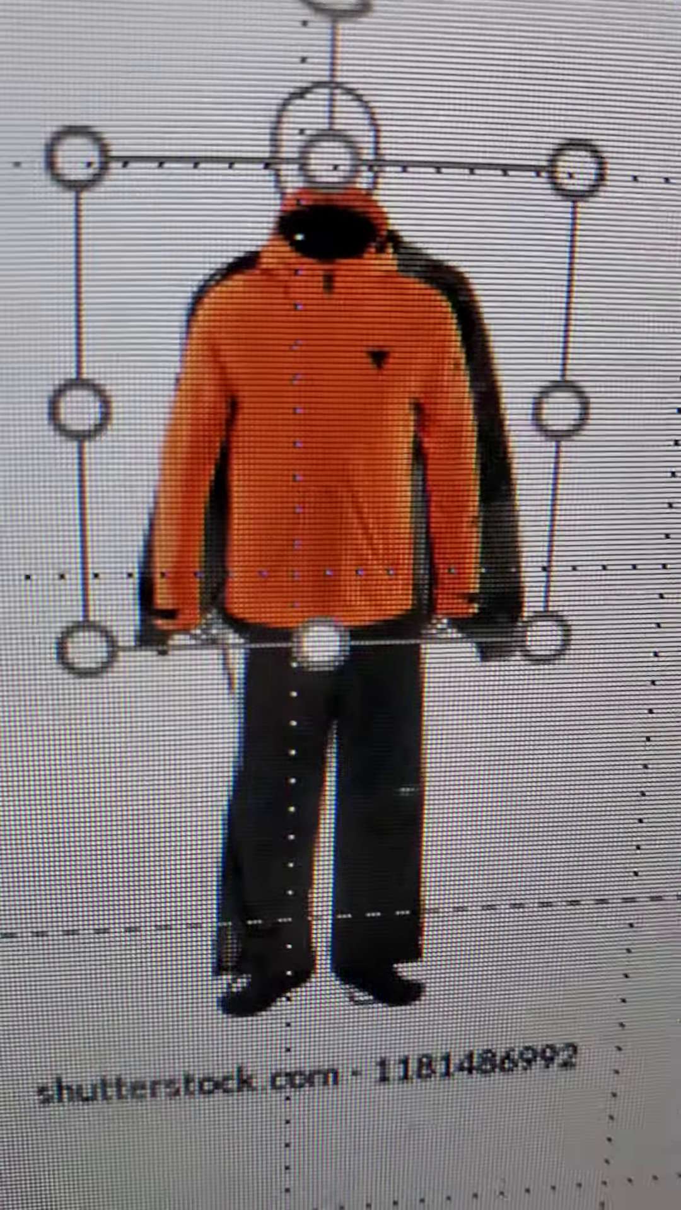
- Select the dark lace-up boots over the figure's lower legs
click(284, 993)
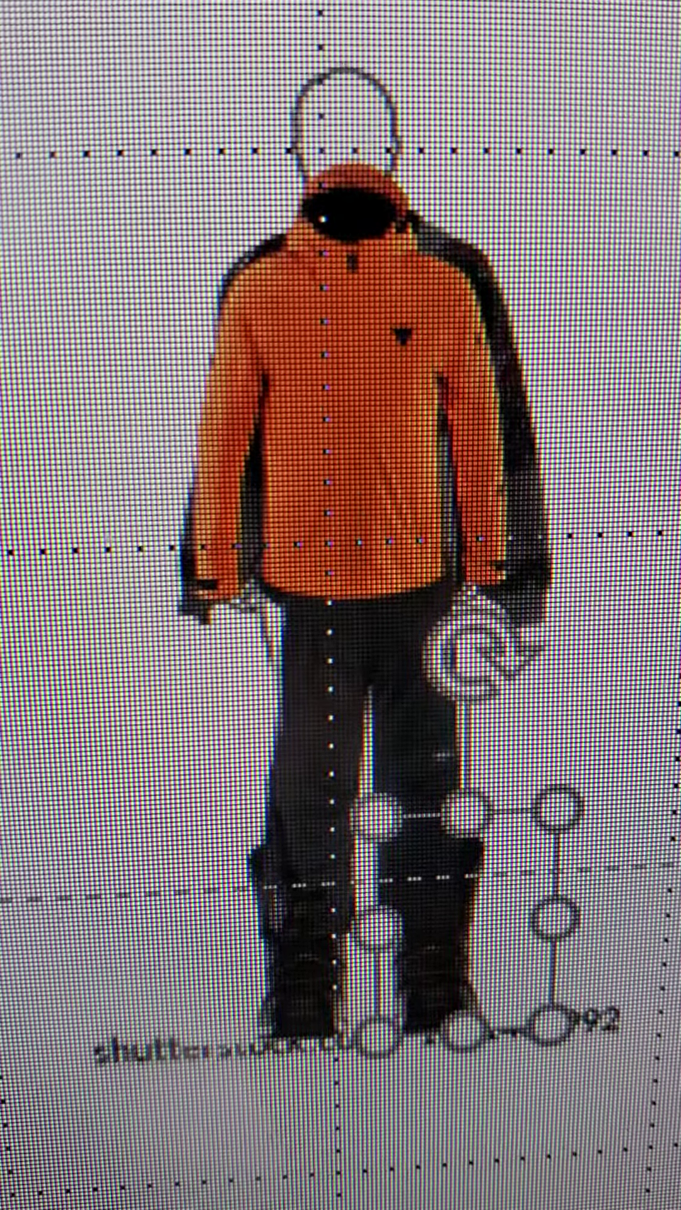
- Select the orange helmet and black goggles picture on the figure's head
click(388, 227)
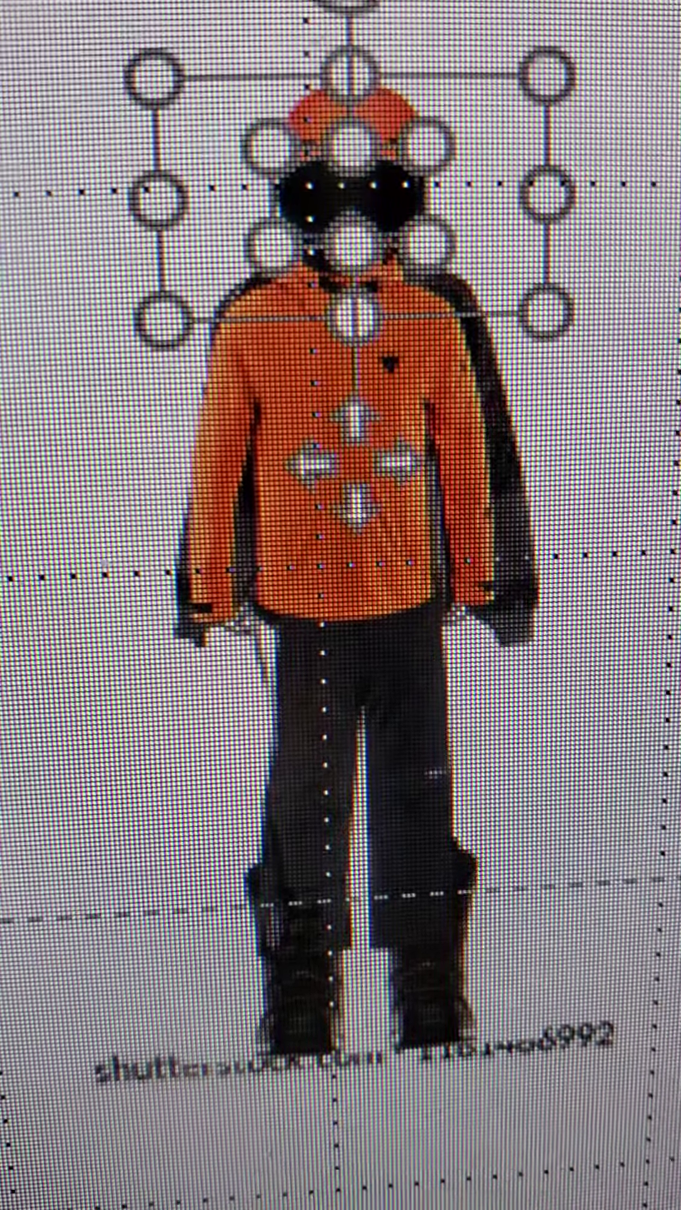